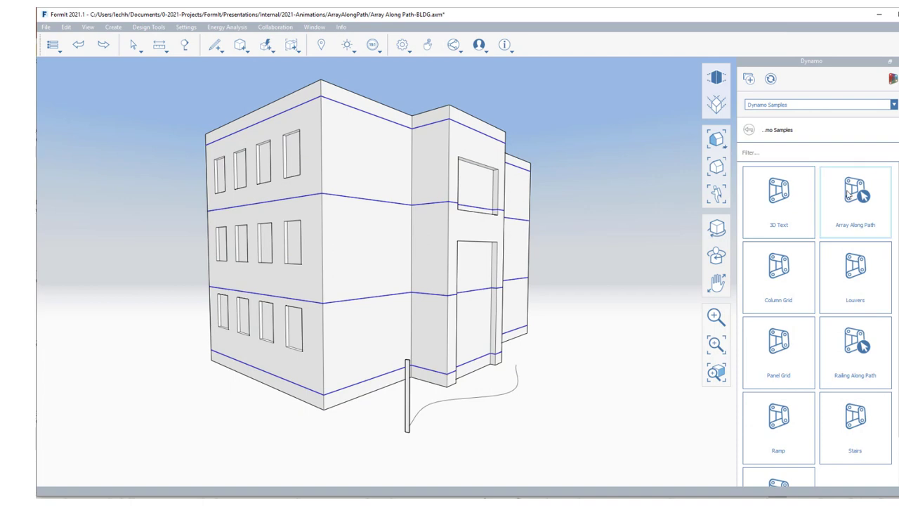
- Array the single post along the curved path in front of the building
left_click(854, 191)
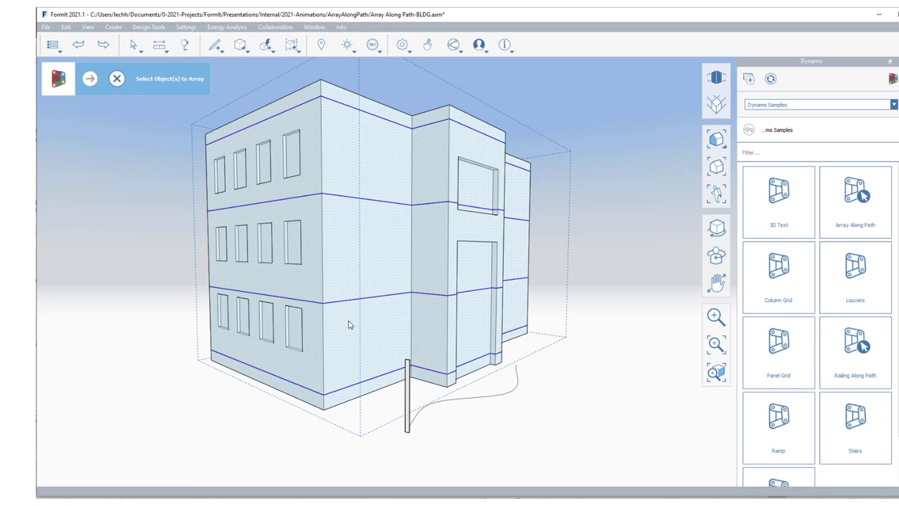
left_click(406, 394)
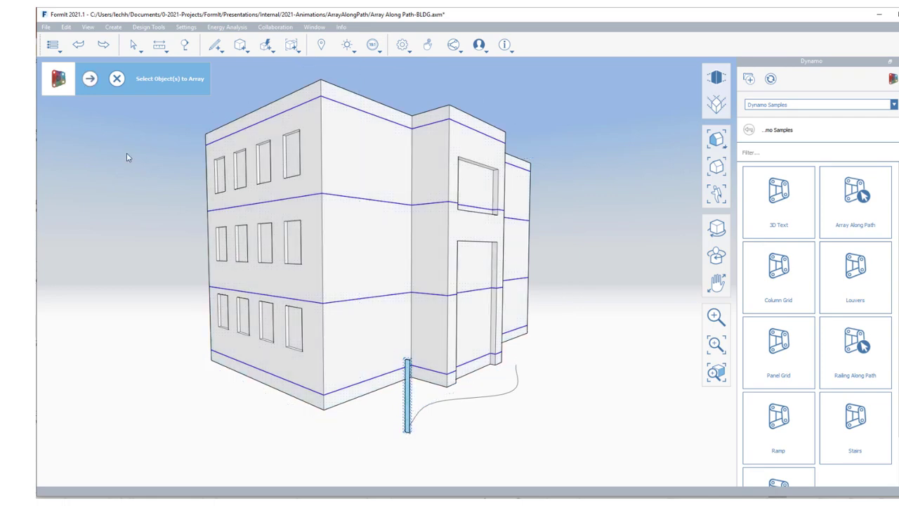
left_click(89, 79)
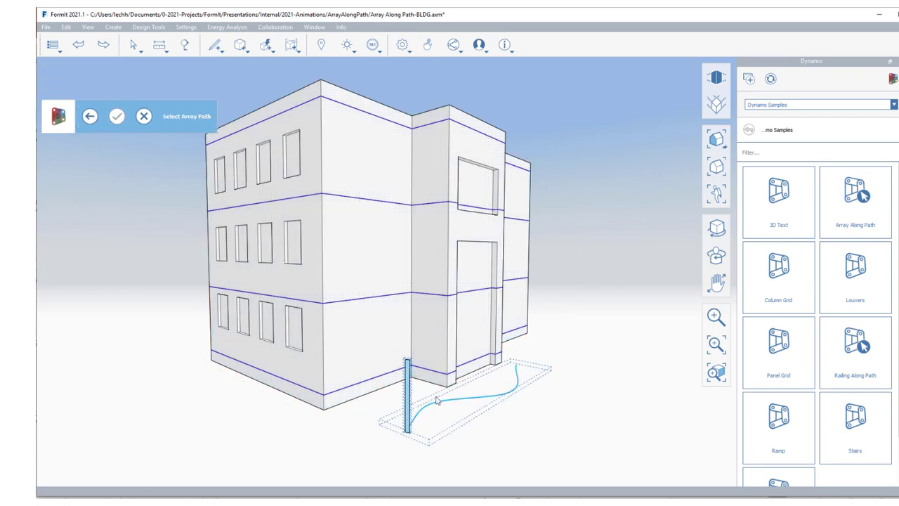
left_click(437, 401)
left_click(116, 116)
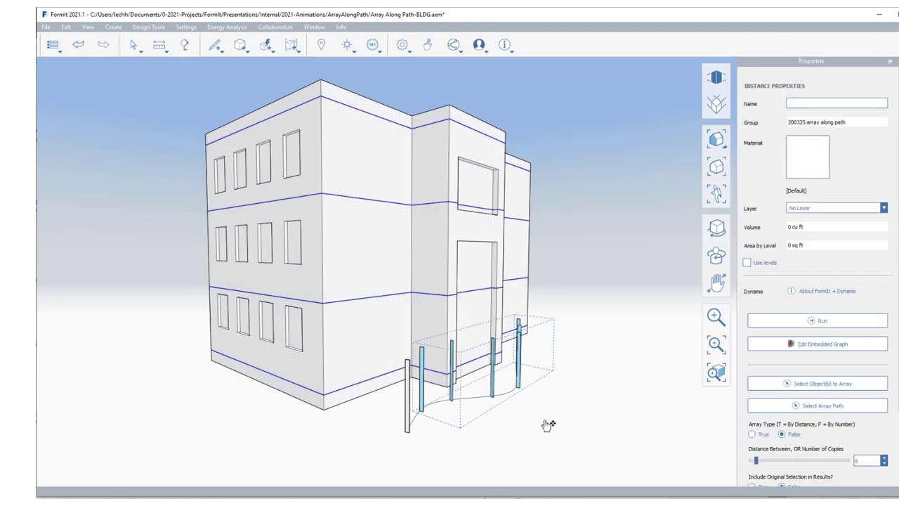
- Select the arrayed post group and open its embedded Dynamo graph
left_click(570, 441)
scroll(492, 454, "up", 8)
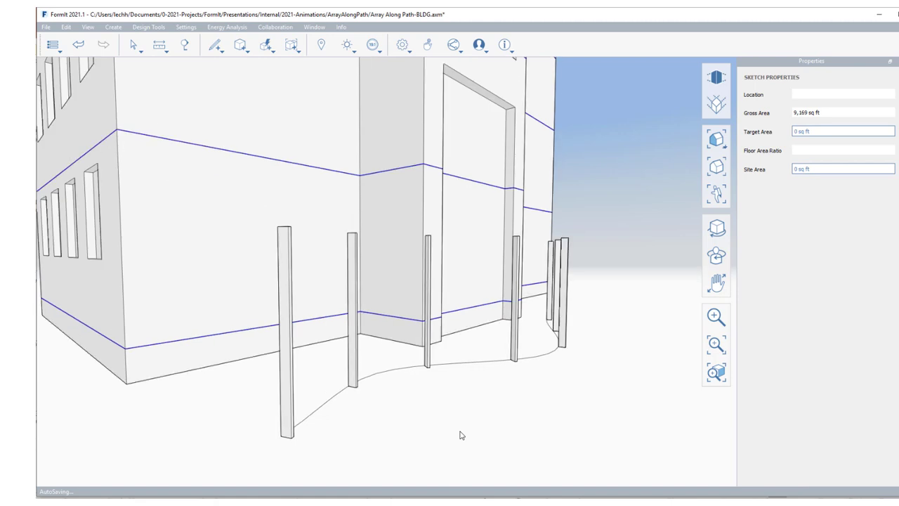
left_click(519, 360)
left_click(812, 336)
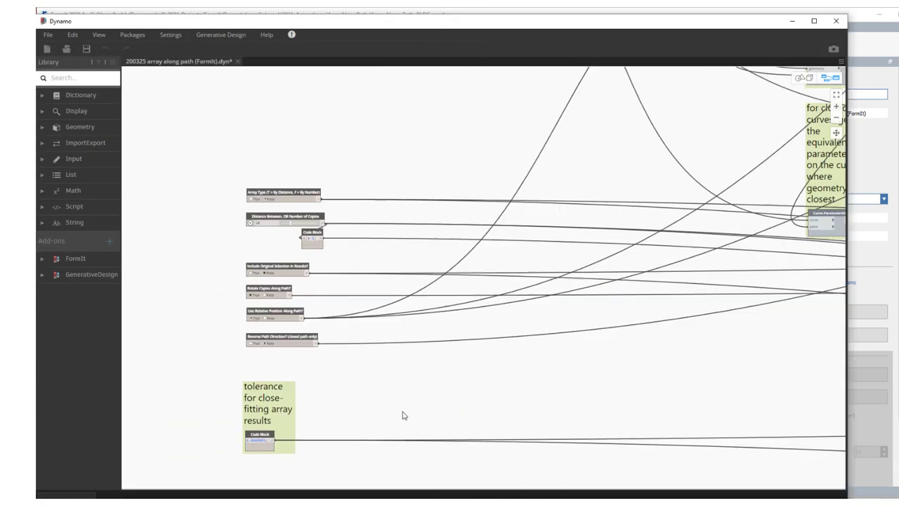
- Inspect the array-along-path graph, opening Rename Node on Select Object(s) to Array but keeping its name
scroll(403, 413, "down", 6)
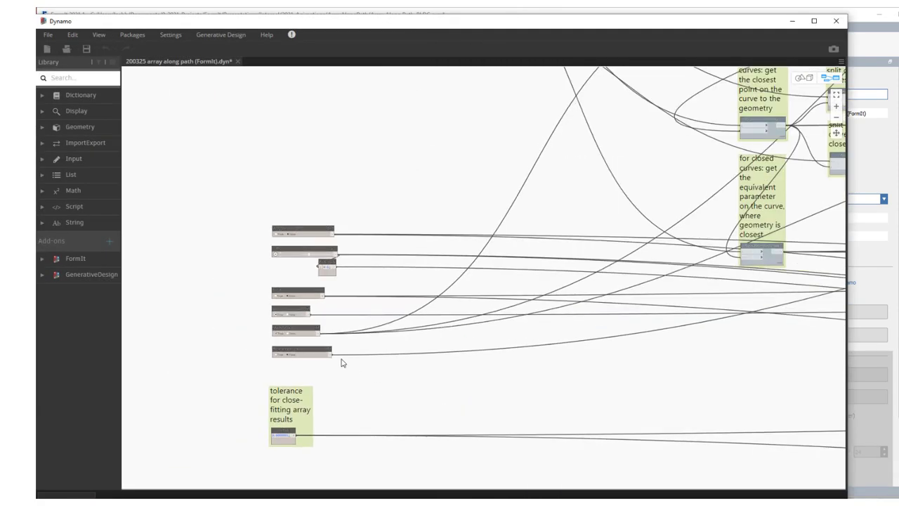
scroll(256, 351, "down", 3)
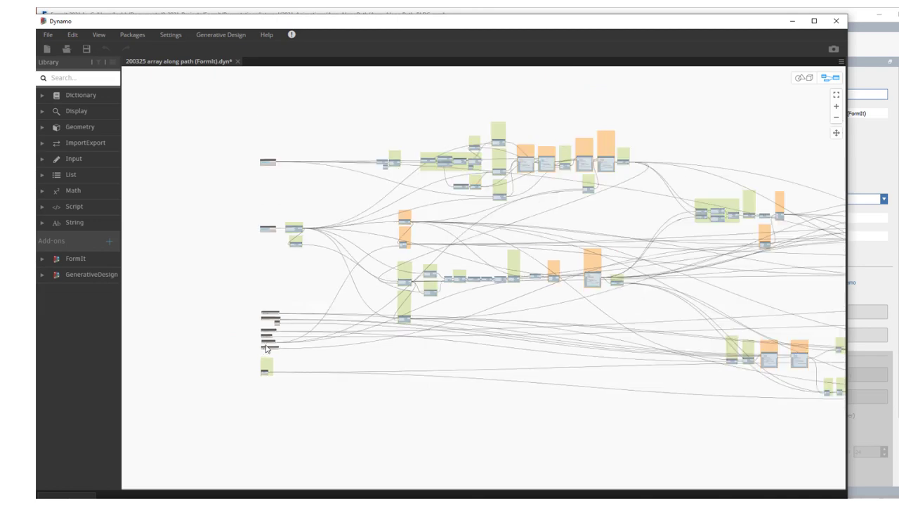
scroll(261, 171, "up", 10)
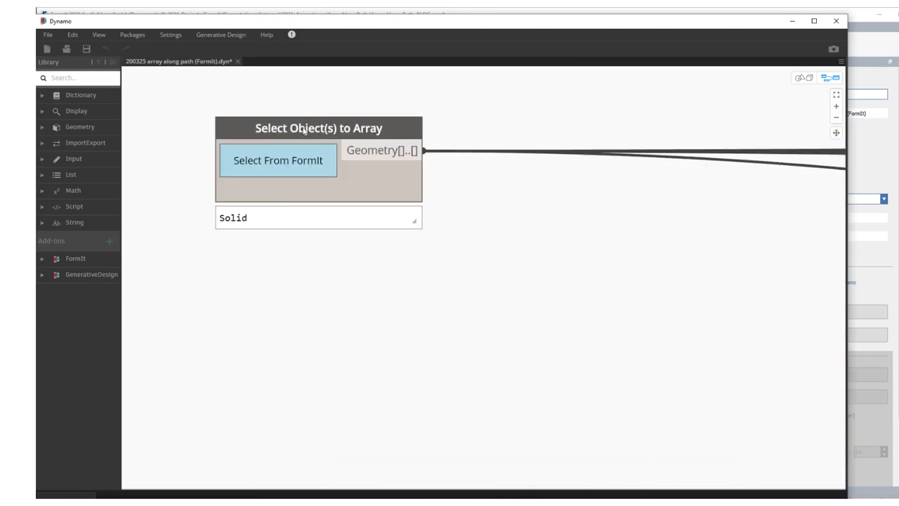
left_click(305, 130)
right_click(305, 131)
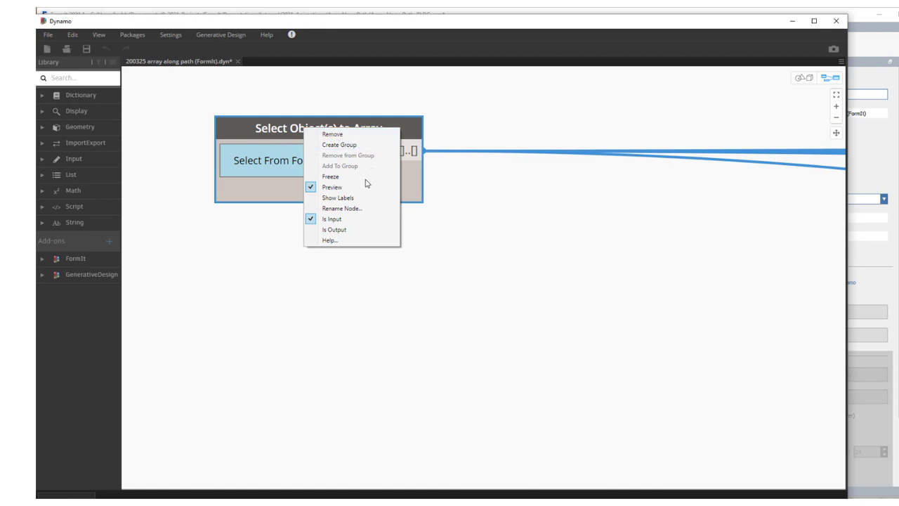
left_click(363, 209)
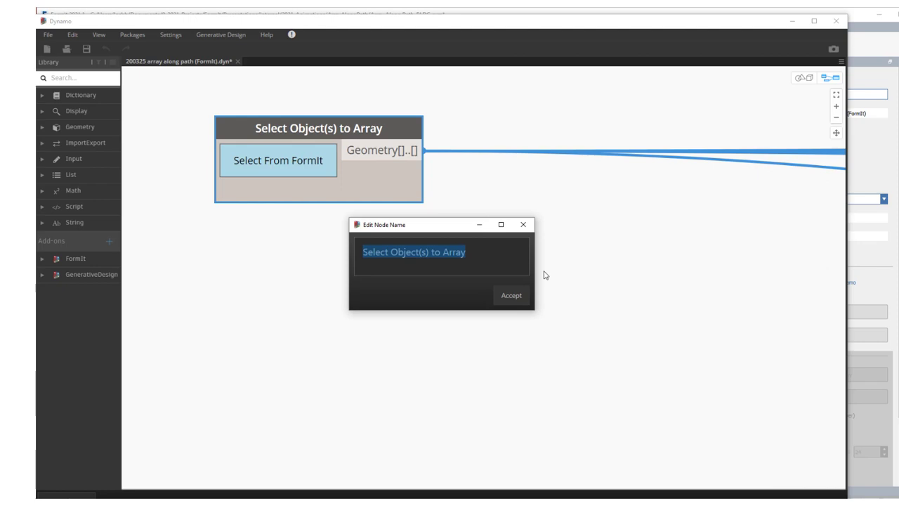
left_click(524, 224)
scroll(291, 155, "down", 8)
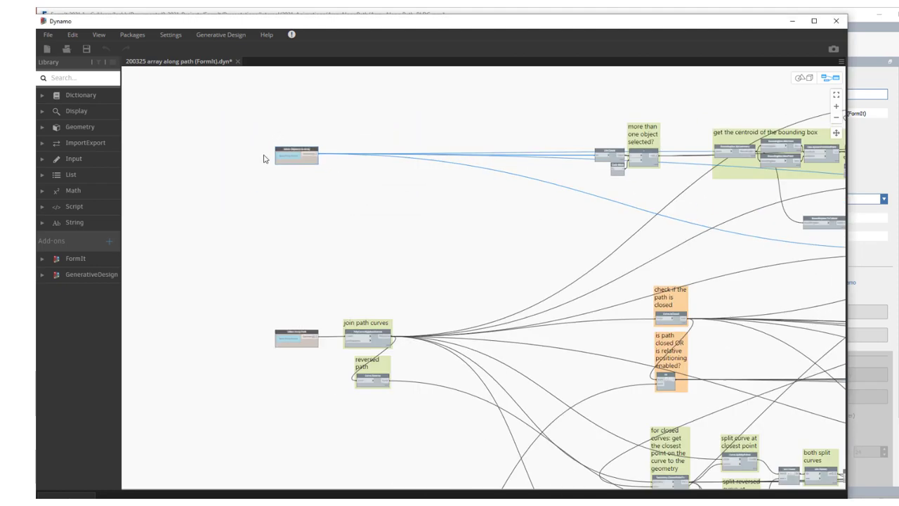
scroll(264, 158, "down", 3)
scroll(296, 323, "up", 5)
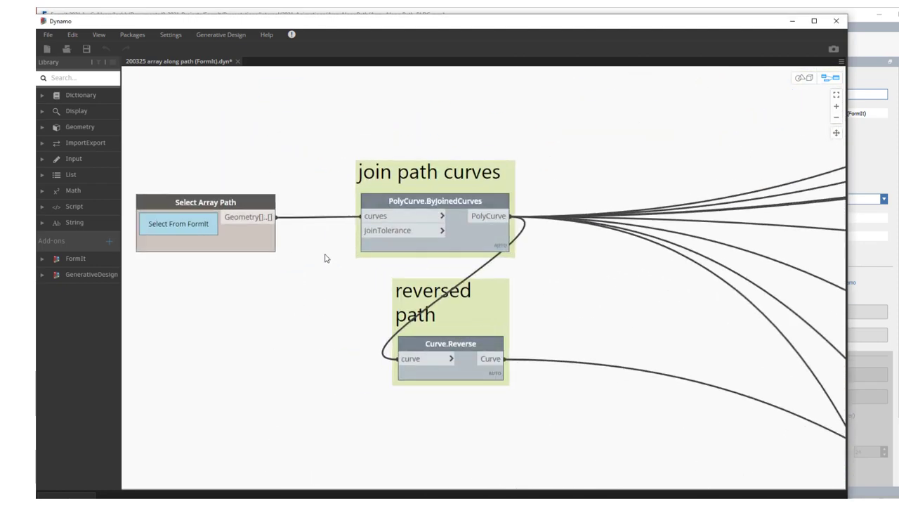
scroll(215, 439, "down", 3)
scroll(218, 407, "up", 3)
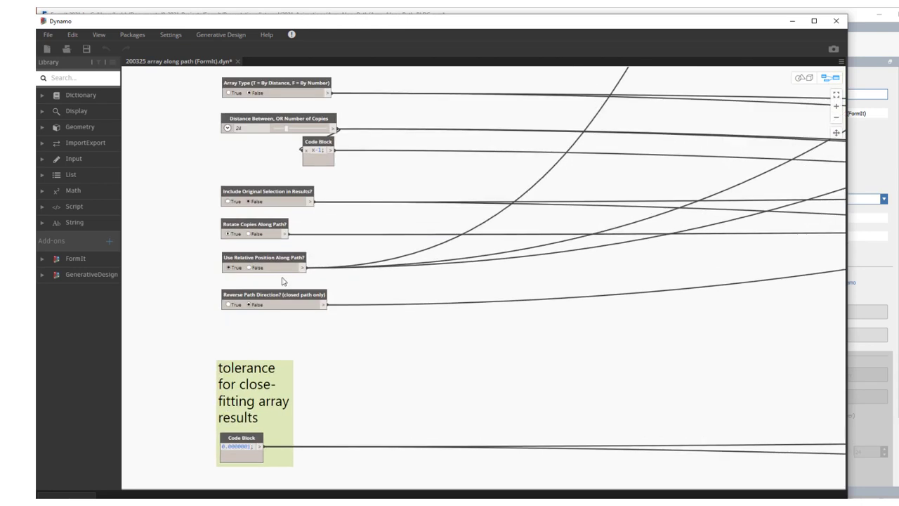
right_click(283, 85)
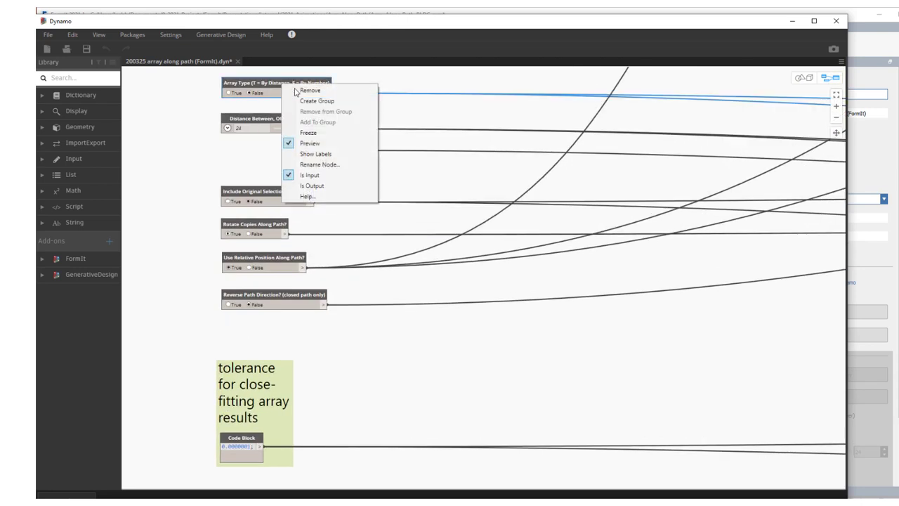
left_click(435, 175)
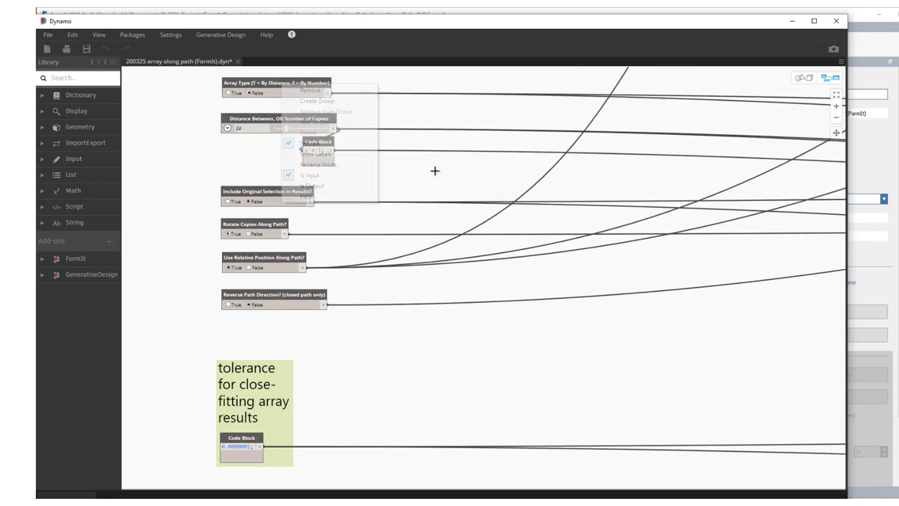
scroll(168, 298, "down", 6)
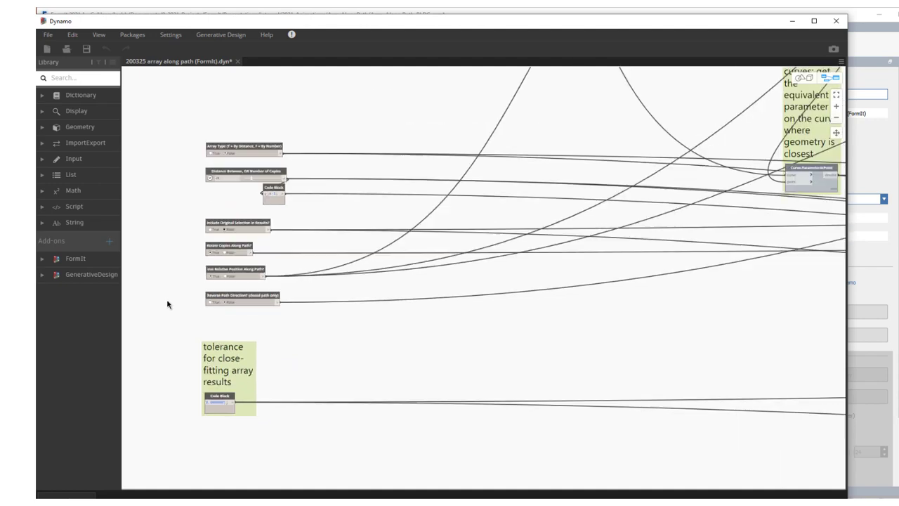
scroll(275, 281, "down", 3)
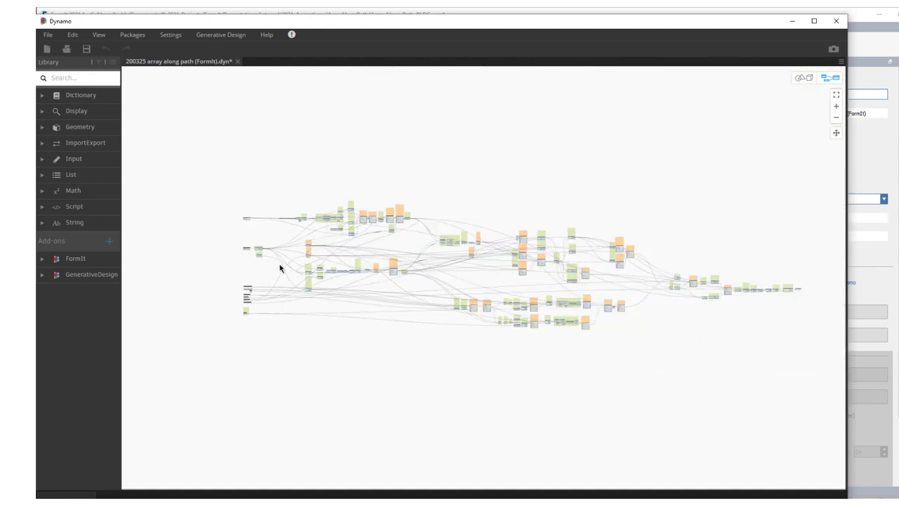
scroll(632, 281, "up", 6)
scroll(670, 266, "up", 5)
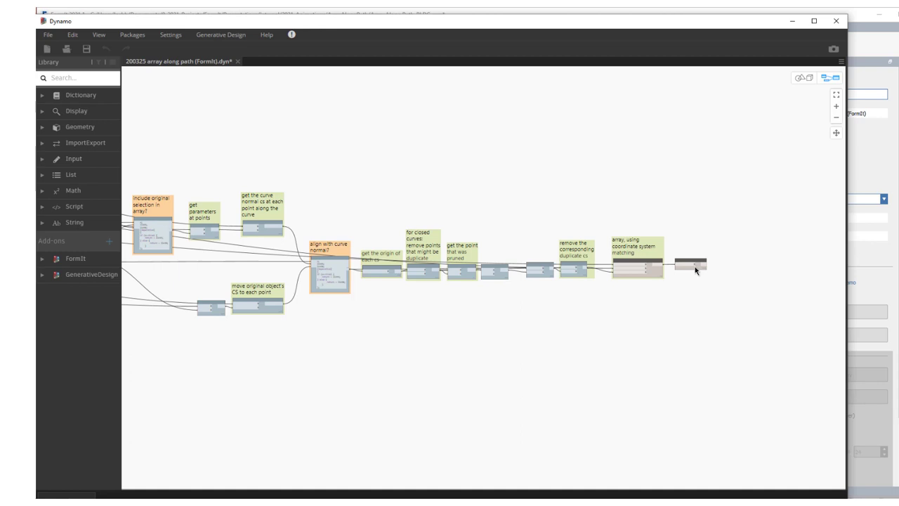
scroll(731, 272, "up", 5)
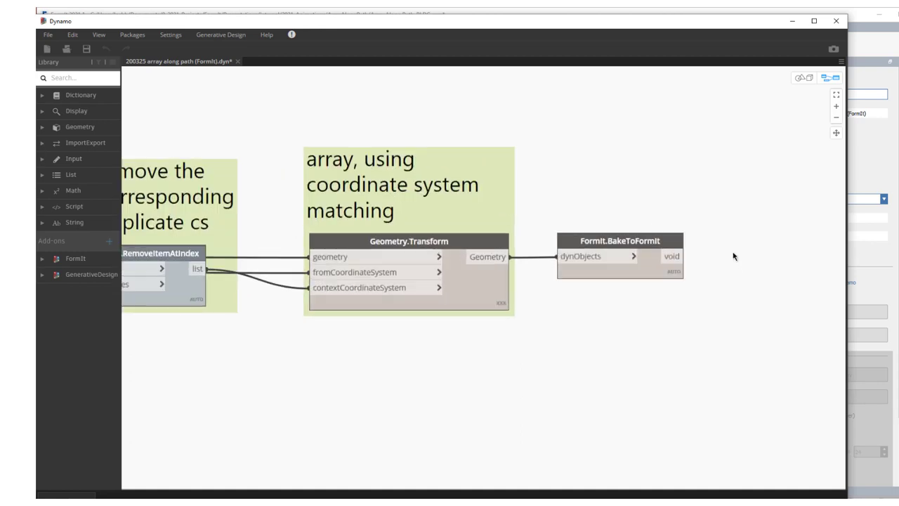
left_click(628, 237)
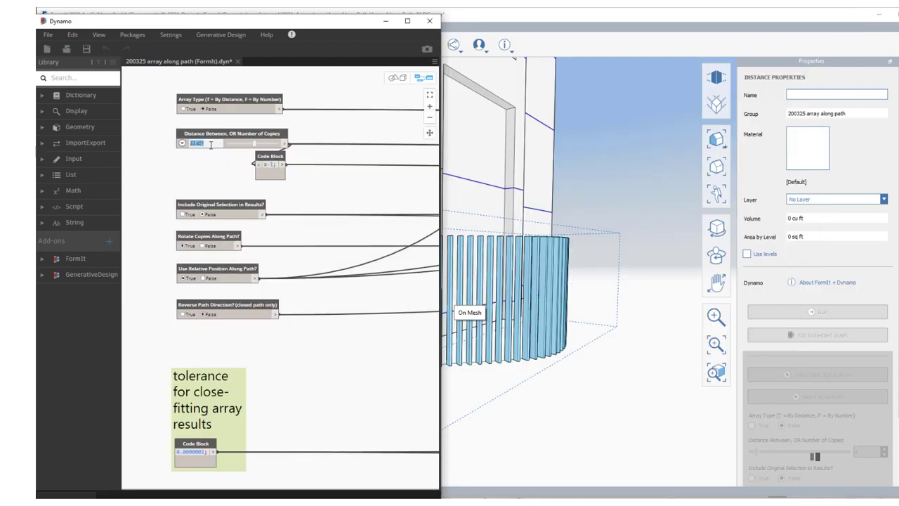
- Change the number of copies to 44, then close Dynamo and save the graph
key("BackSpace")
type("44")
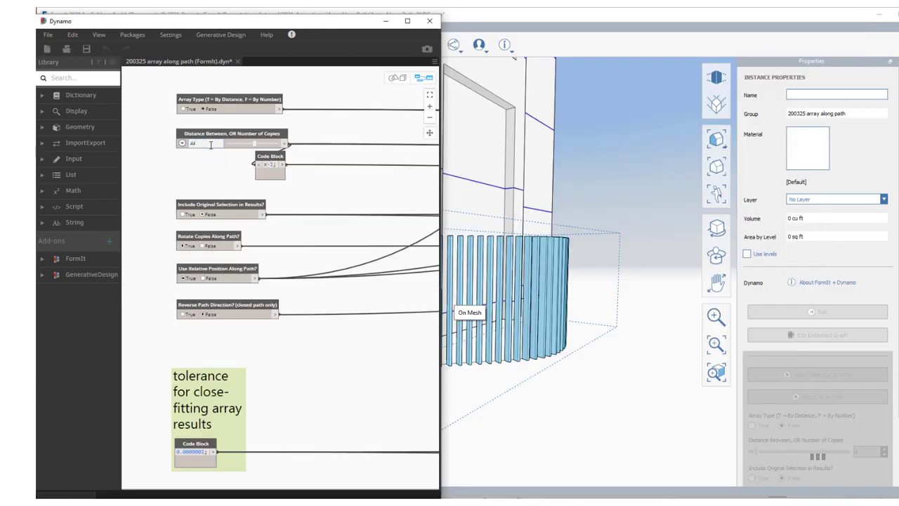
key("Return")
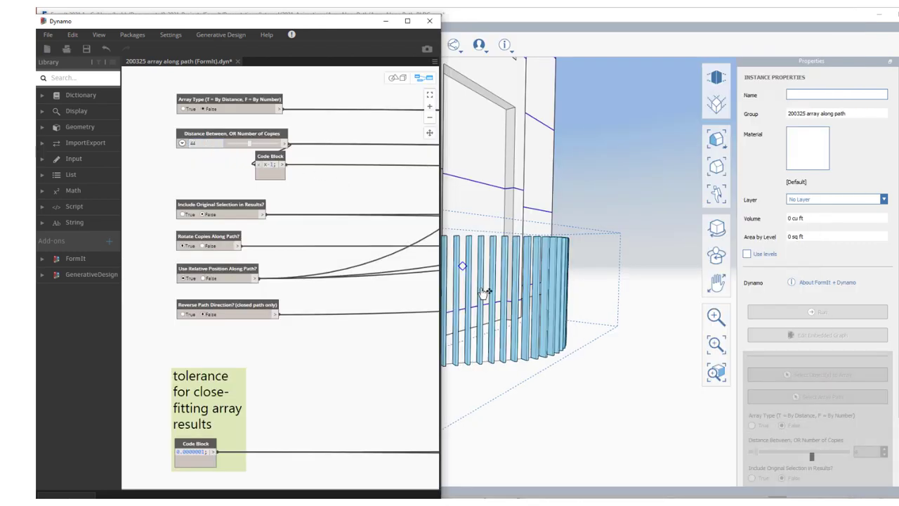
left_click(430, 22)
left_click(478, 298)
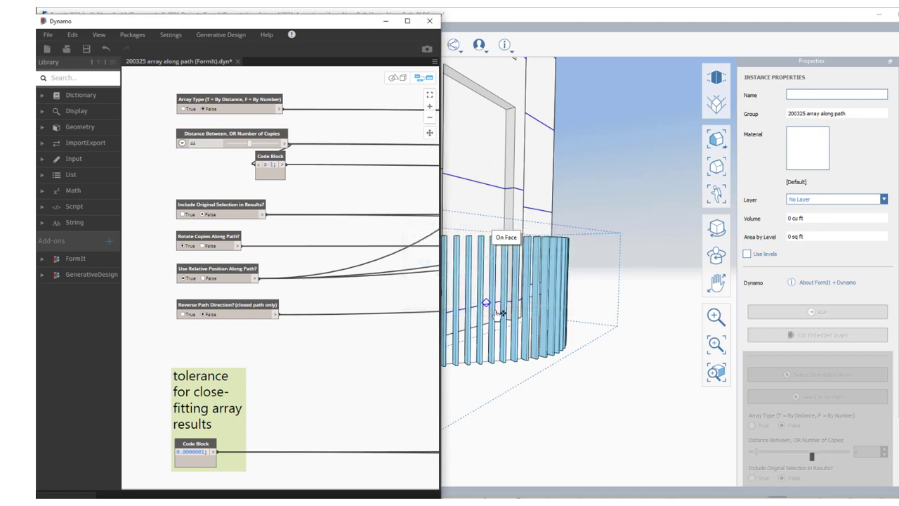
- Set the post array's Number of Copies to 24 and rerun it
left_click(608, 422)
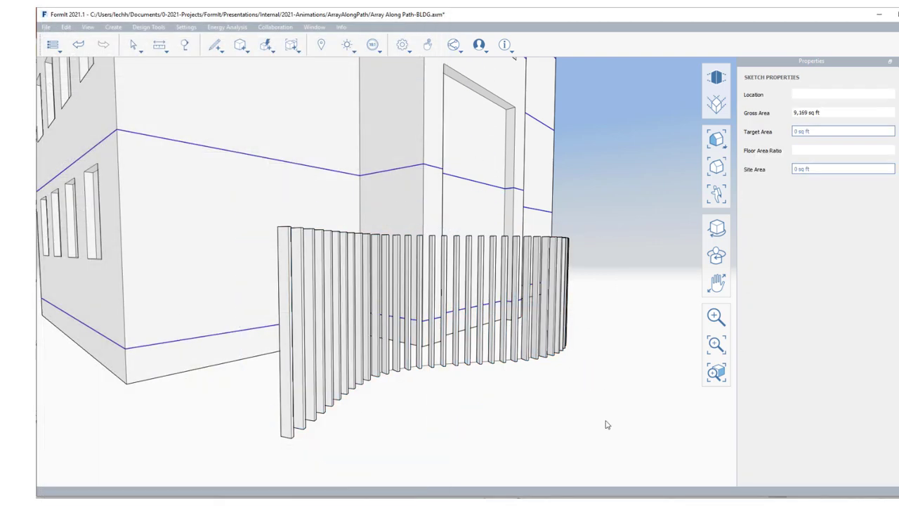
left_click(523, 354)
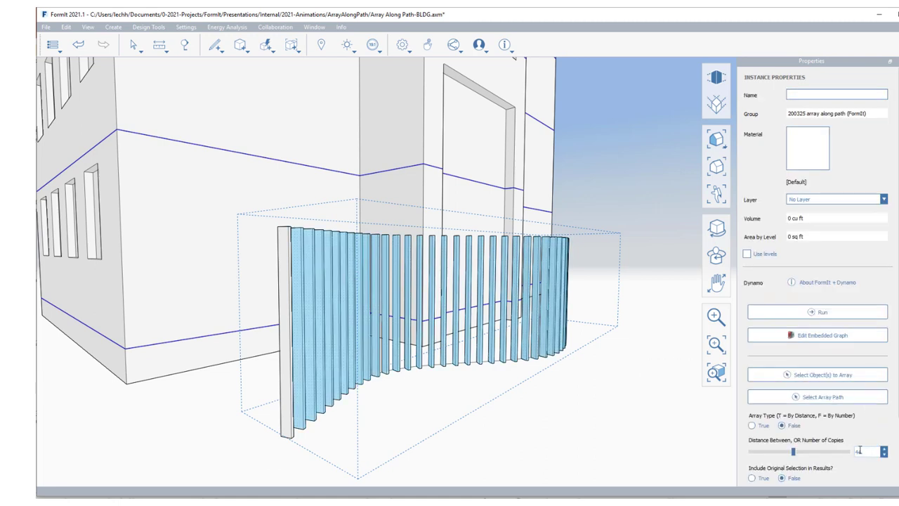
type("24")
key("Return")
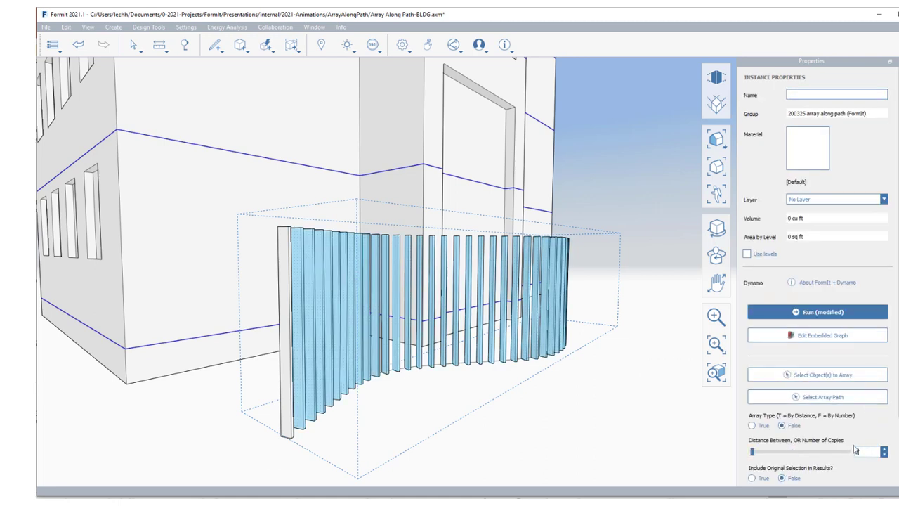
left_click(836, 314)
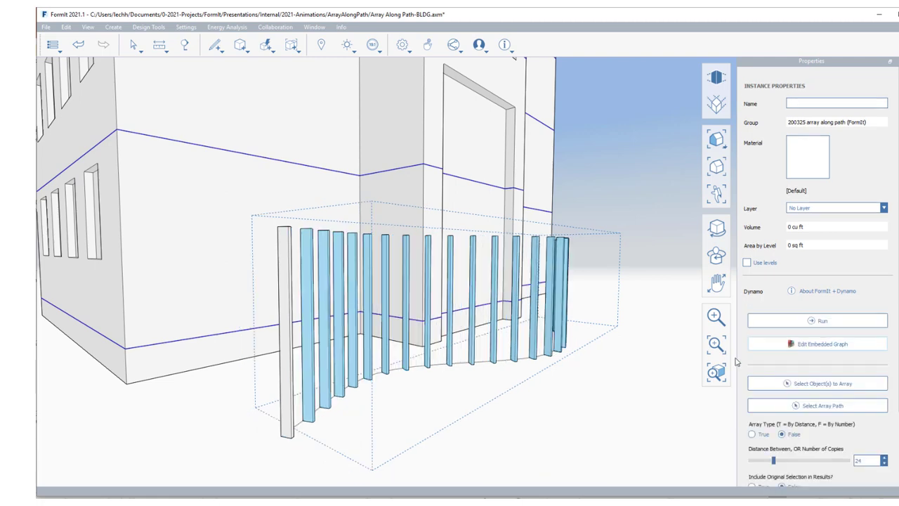
left_click(607, 428)
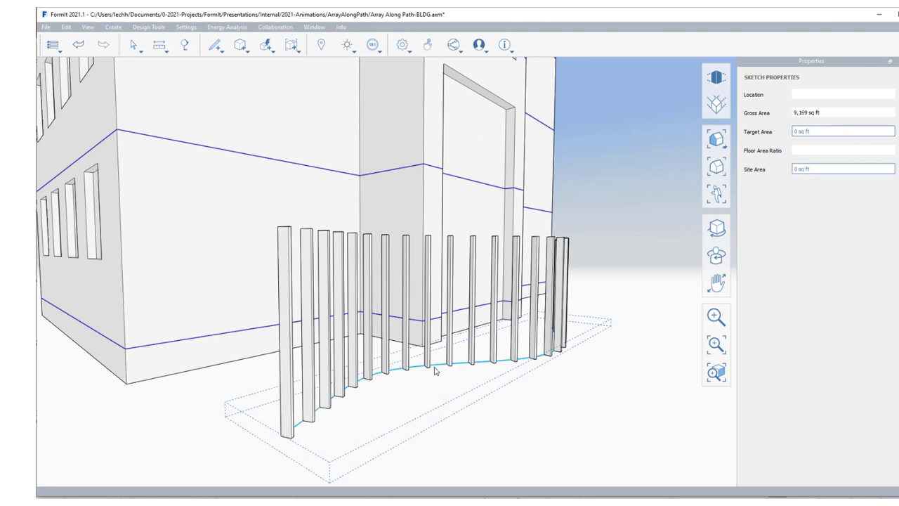
- Inside the path group, draw new line segments extending the columns' path
double_click(435, 371)
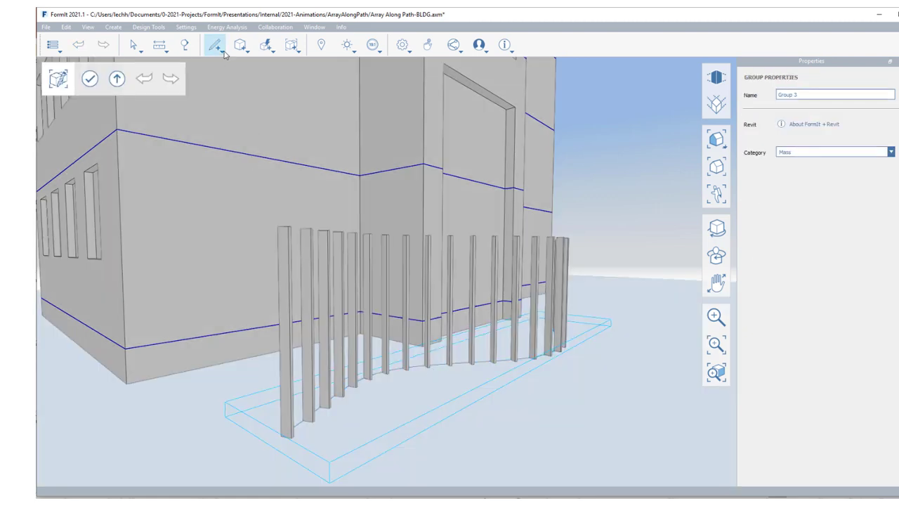
left_click(217, 68)
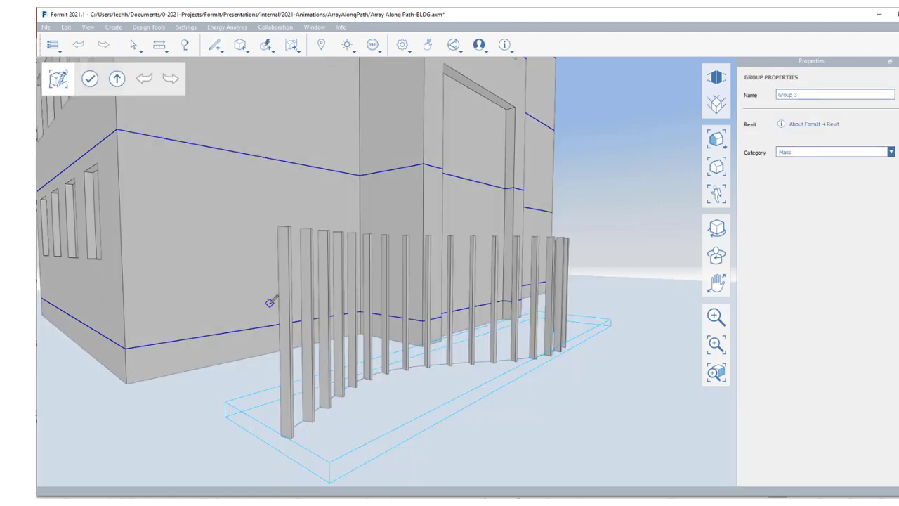
left_click(281, 435)
left_click(443, 382)
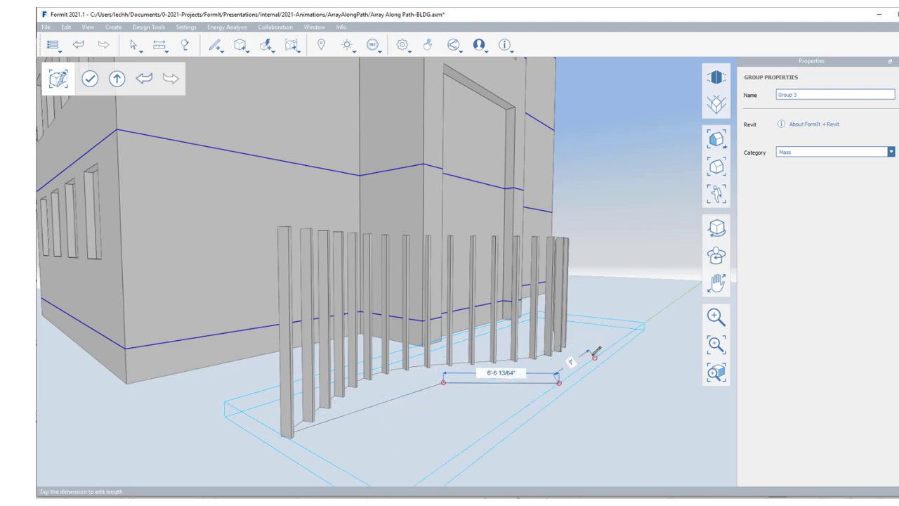
scroll(632, 306, "up", 5)
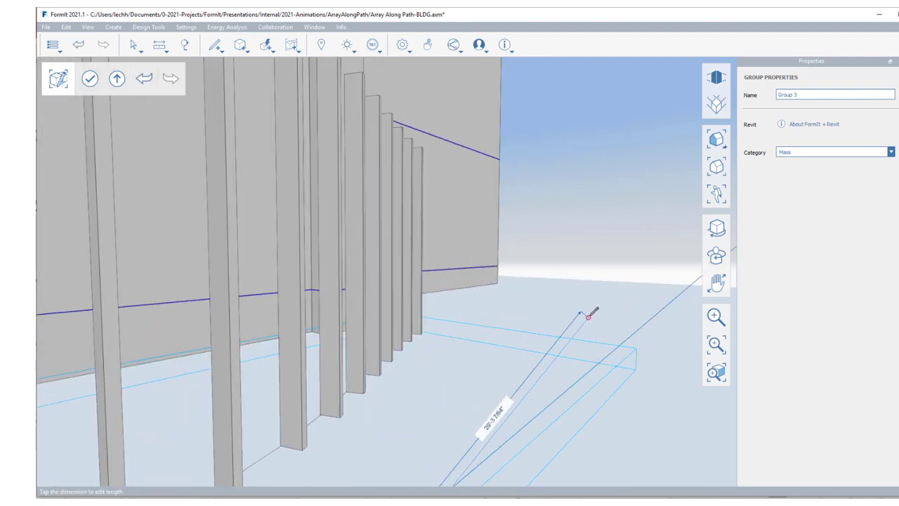
left_click(588, 316)
scroll(595, 267, "down", 5)
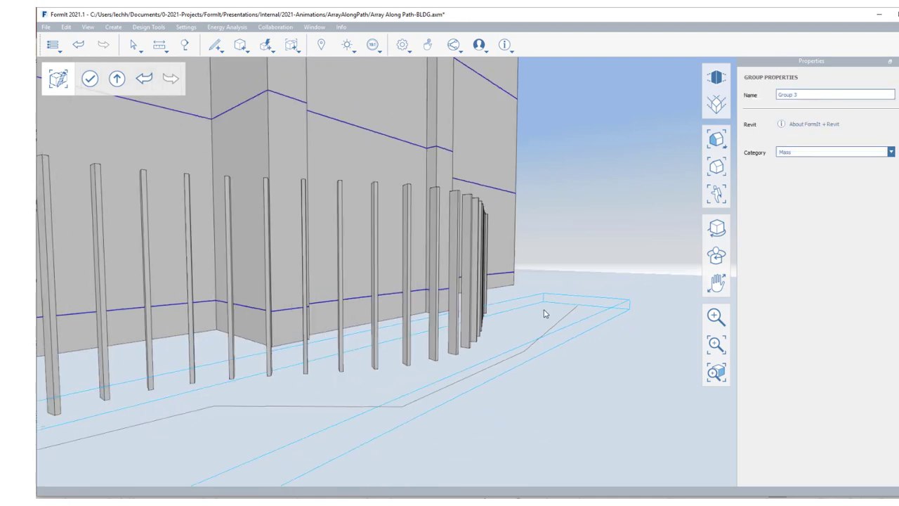
scroll(555, 317, "down", 5)
- Exit the path group and rerun the column array along the edited path
left_click(571, 406)
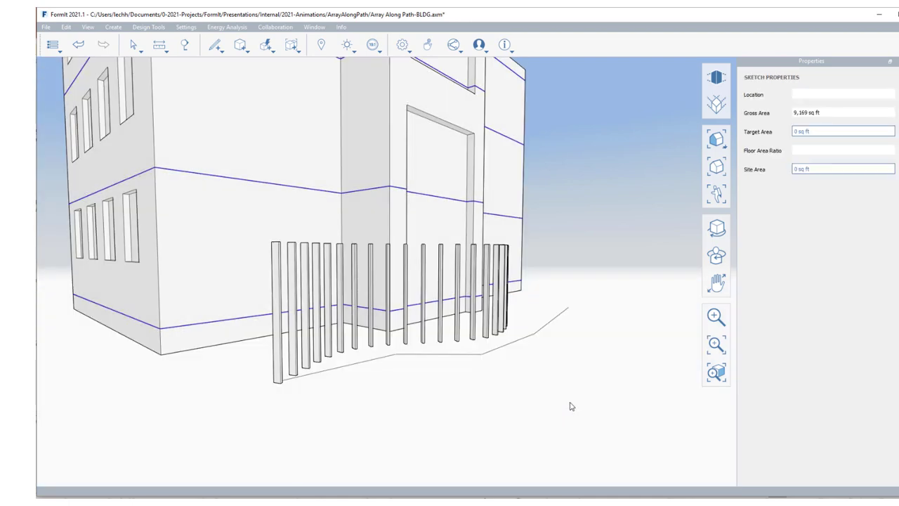
left_click(491, 339)
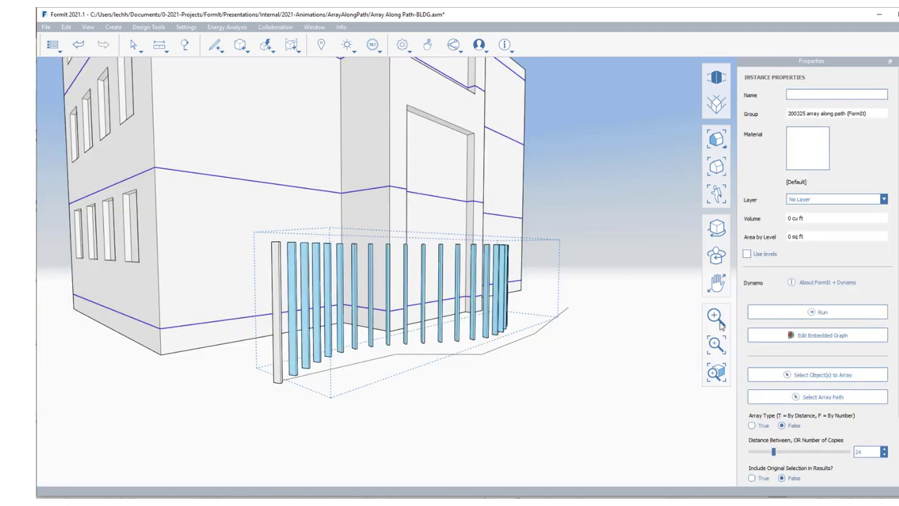
left_click(785, 318)
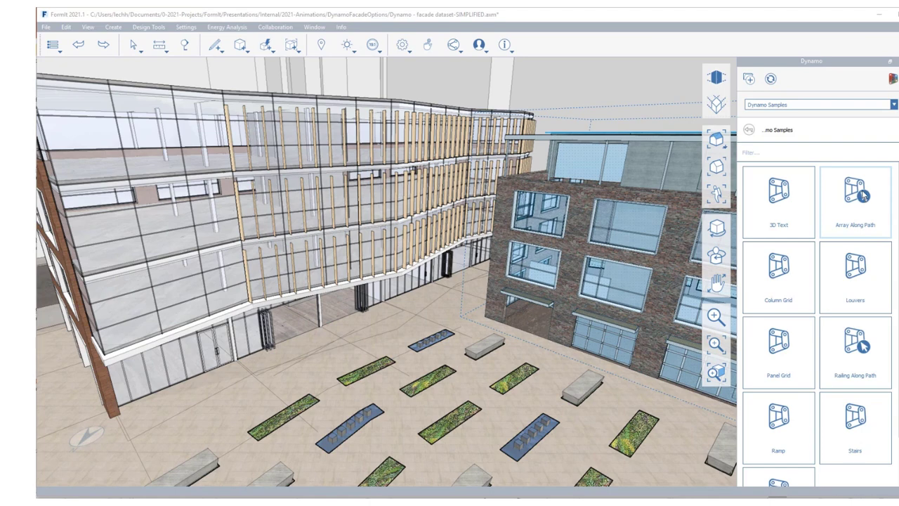
- Open the glass facade group for editing and select the canopy strip beneath it
left_click(437, 295)
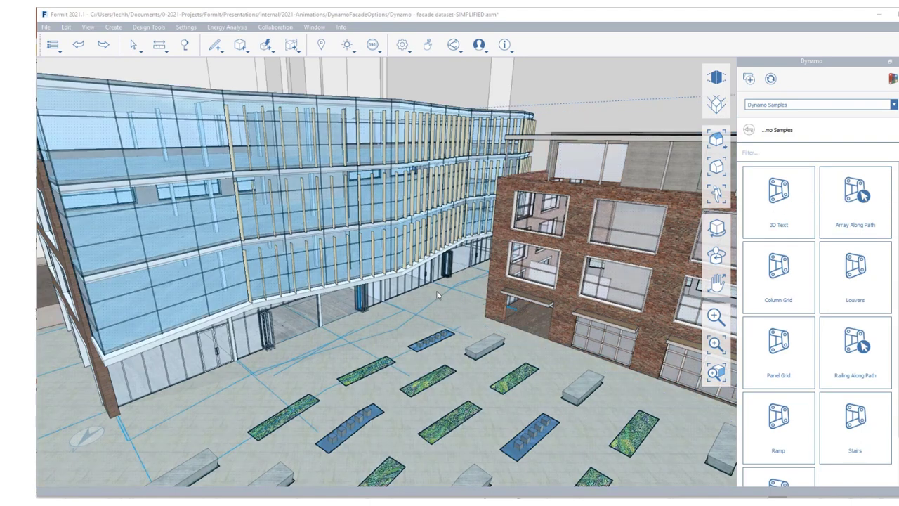
double_click(375, 284)
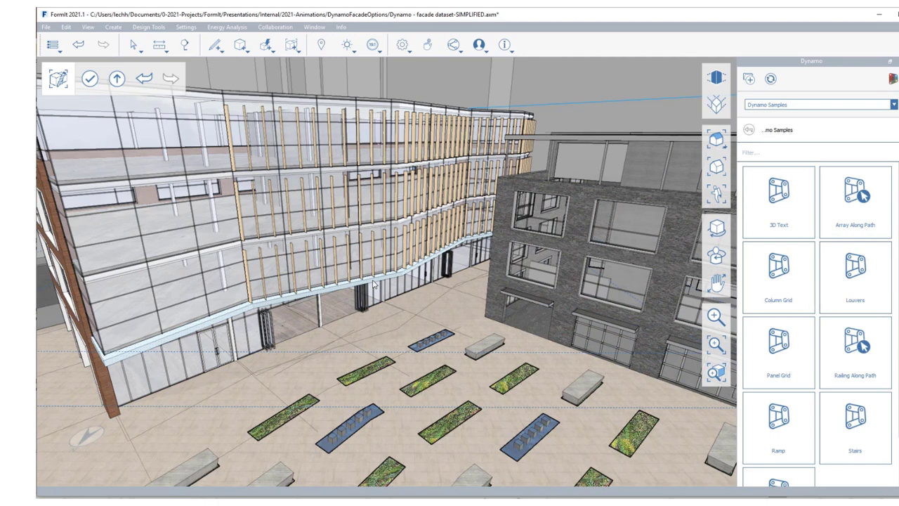
left_click(375, 283)
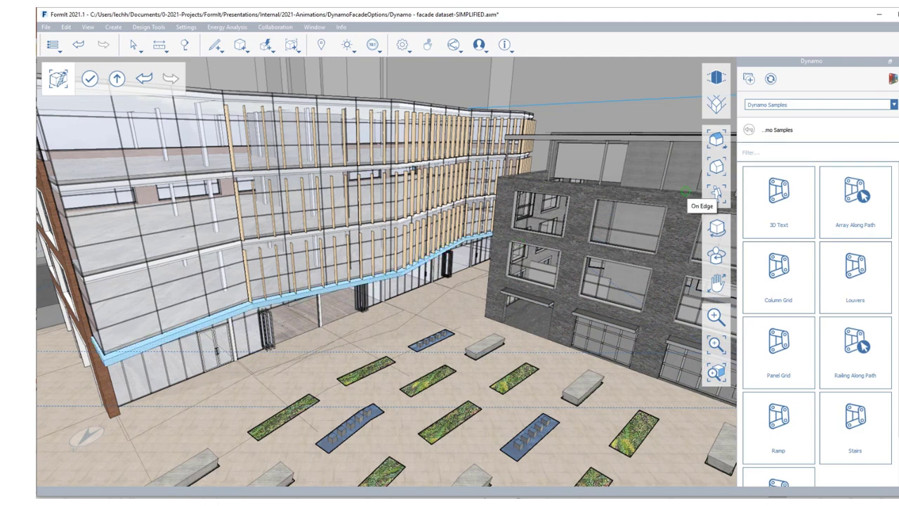
- Open the canopy's graph in Dynamo and select the Select Front Canopy Profile node
left_click(820, 301)
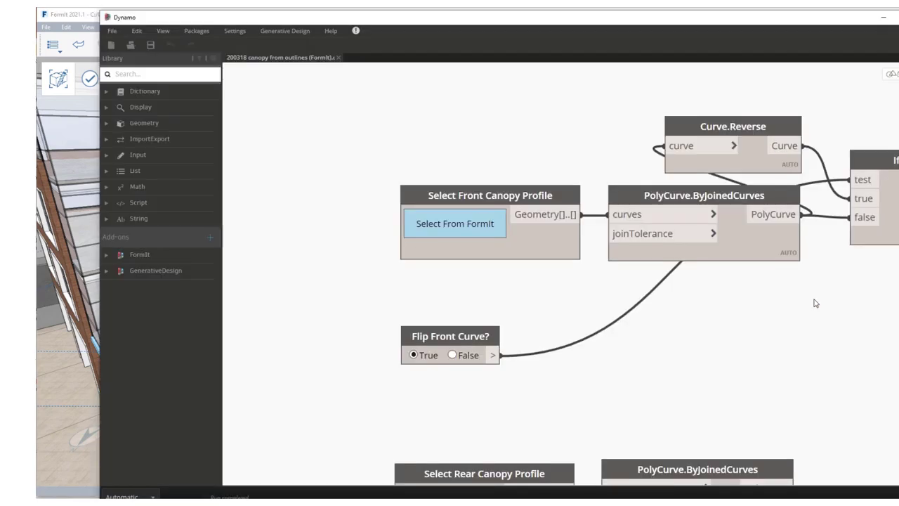
scroll(303, 288, "down", 5)
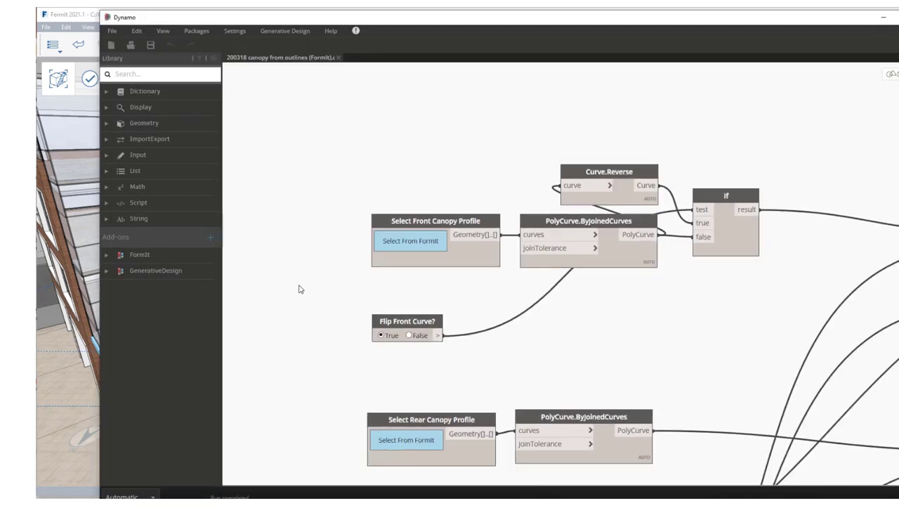
scroll(398, 311, "up", 3)
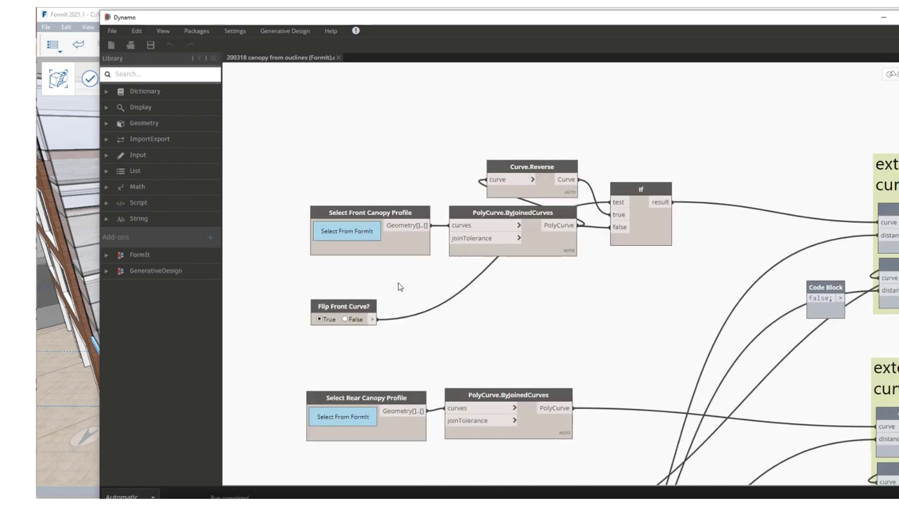
left_click(366, 213)
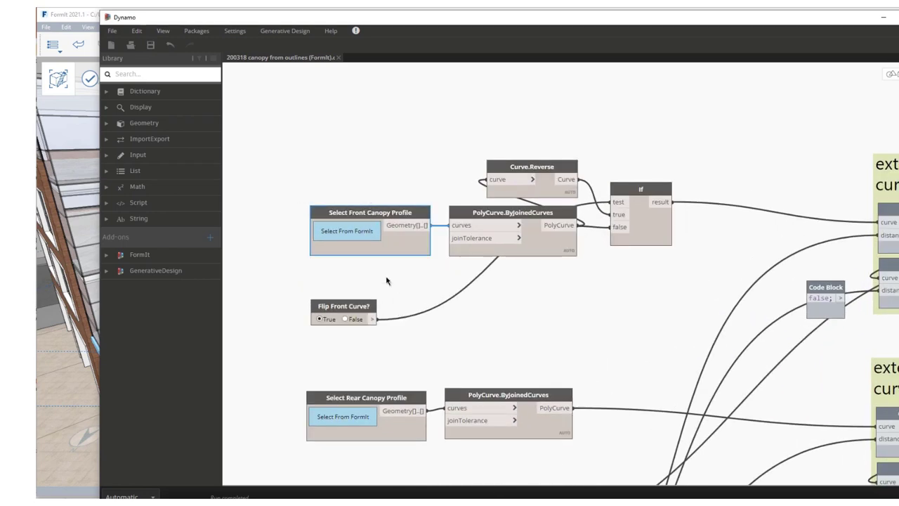
- Add a FormIt.SelectFromFormIt node from the Library and move it to the top left
left_click(157, 74)
type("select")
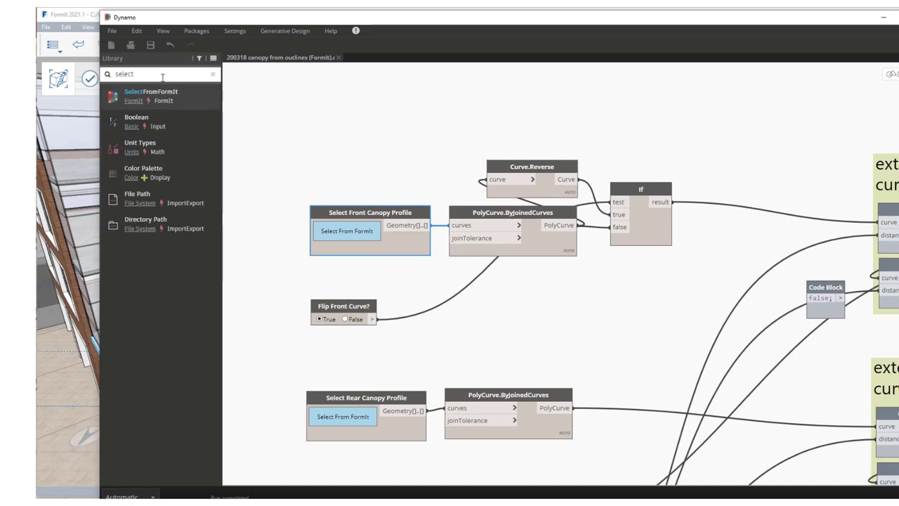
left_click(167, 95)
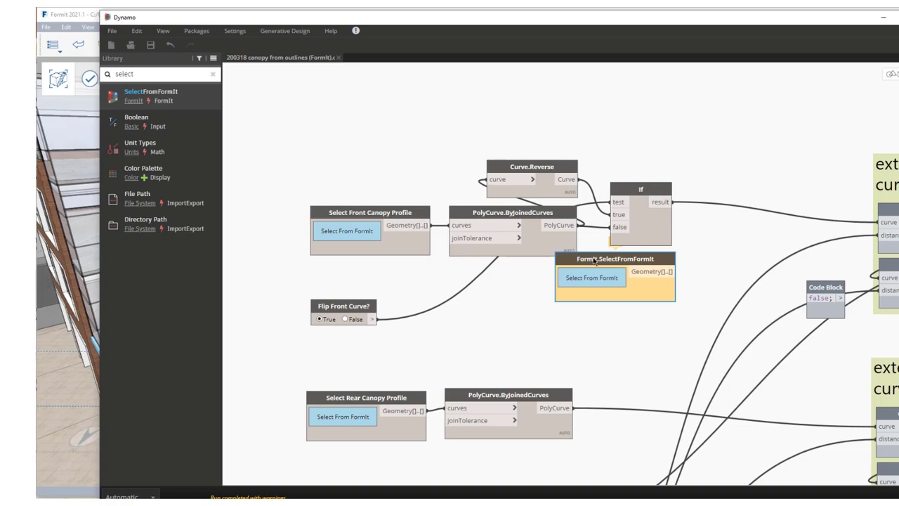
left_click_drag(595, 260, 313, 122)
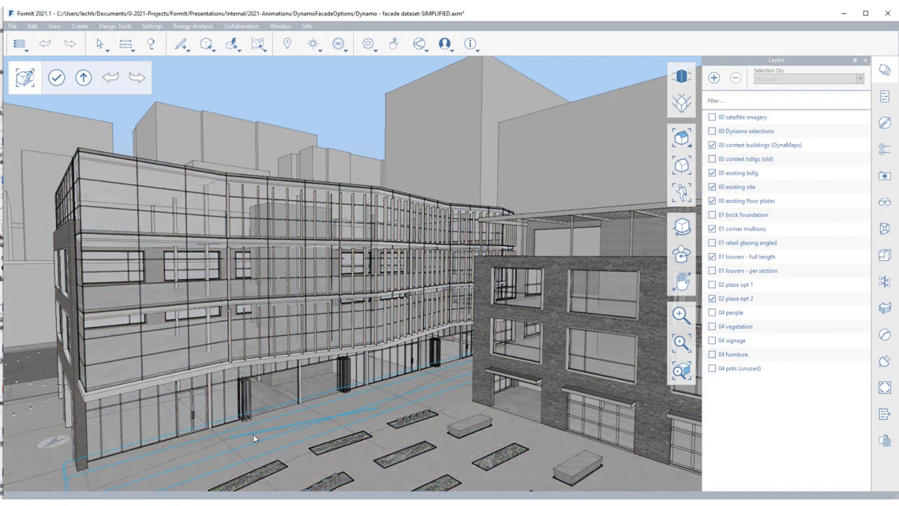
- Start tracing a new path line along the base of the glass facade
scroll(237, 463, "up", 4)
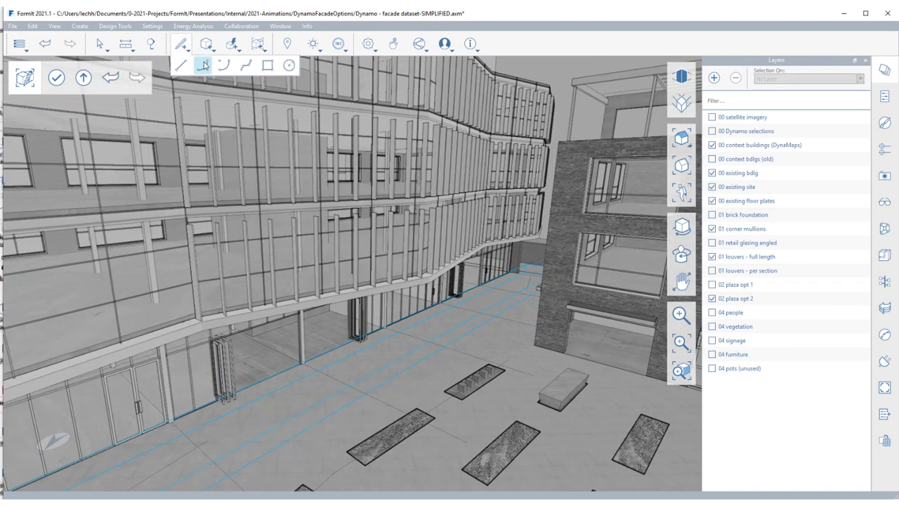
left_click(199, 63)
left_click(207, 438)
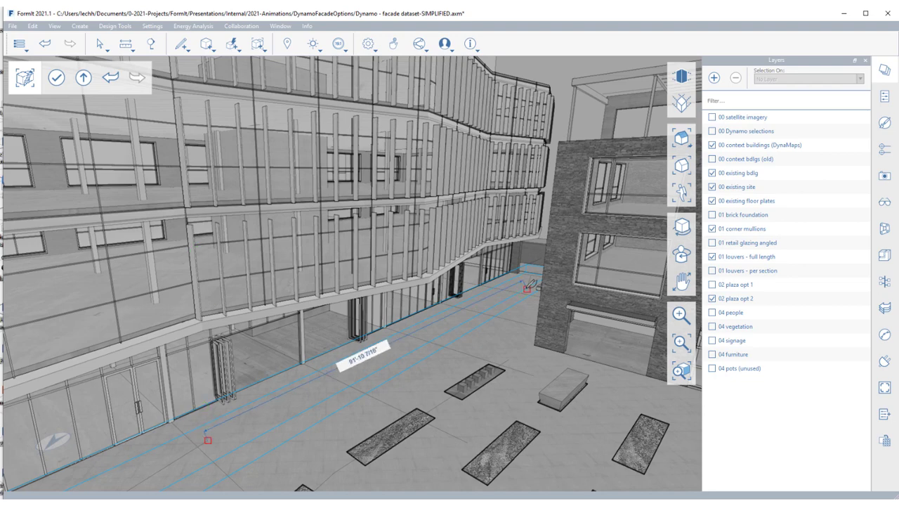
scroll(390, 362, "up", 3)
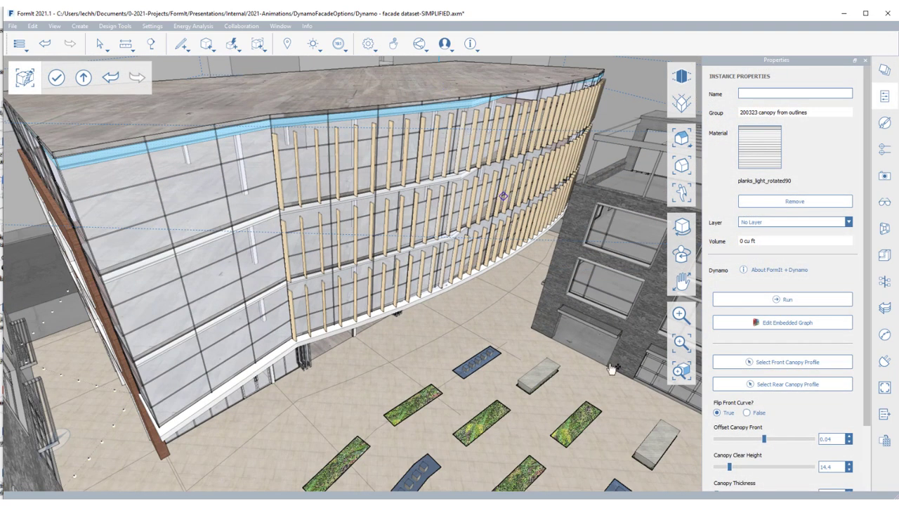
- Rerun the canopy and the glass building shell graphs along the updated path
left_click(778, 300)
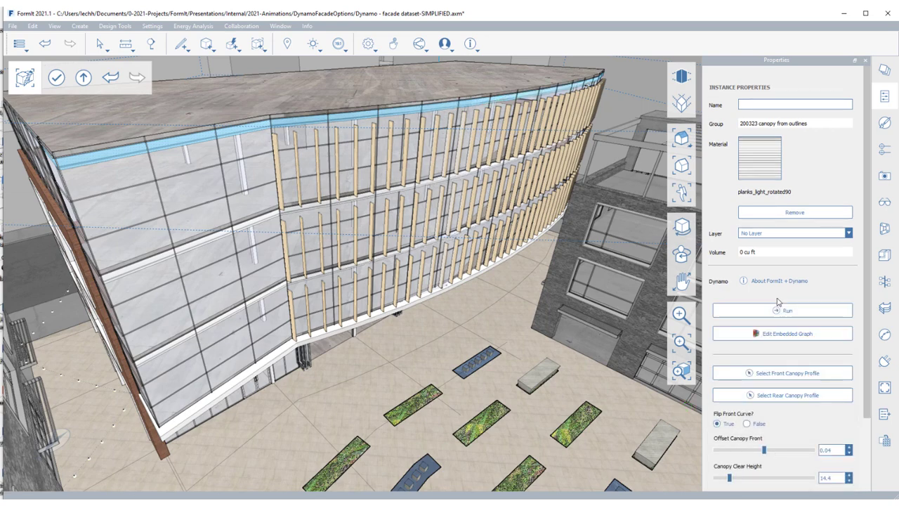
left_click(304, 137)
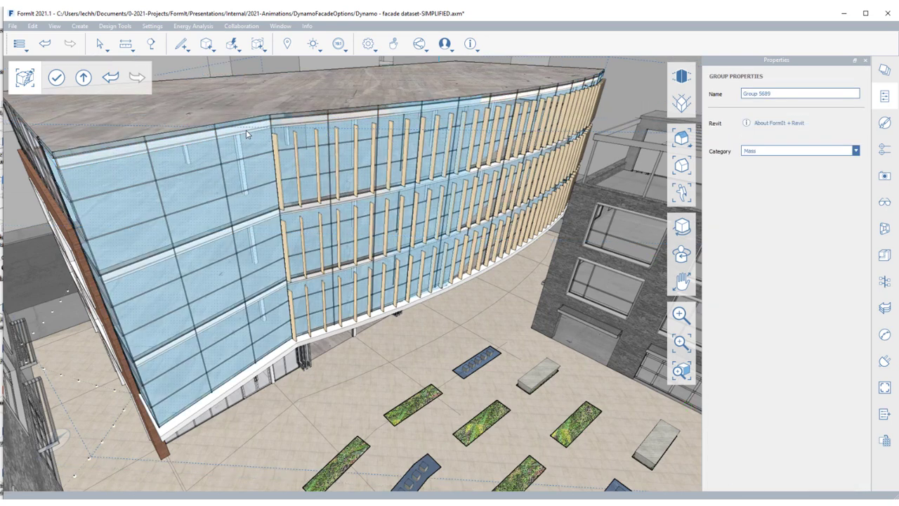
left_click(247, 135)
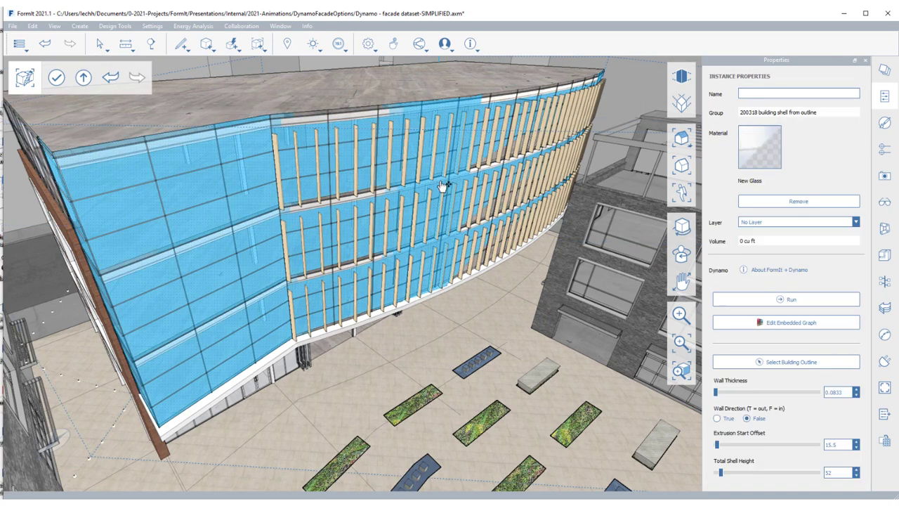
left_click(754, 301)
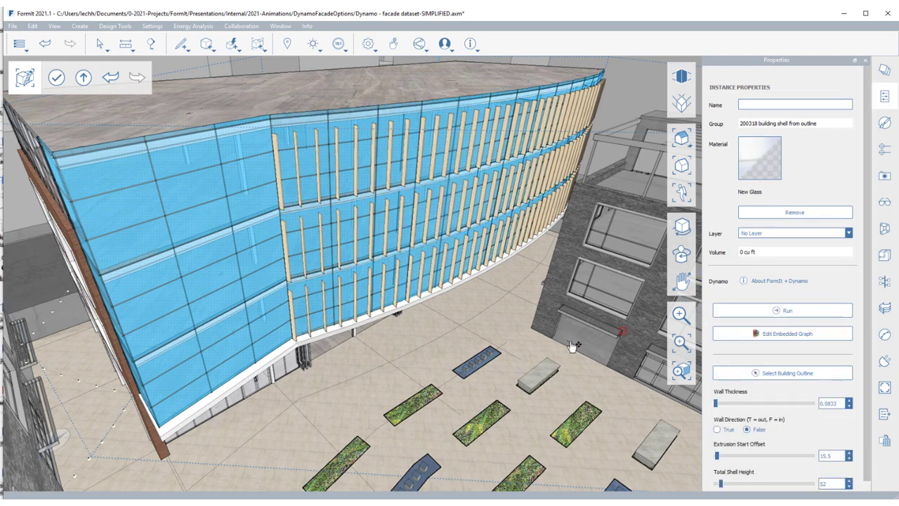
- Orbit the view to review the regenerated facade
middle_click_drag(443, 351, 439, 330)
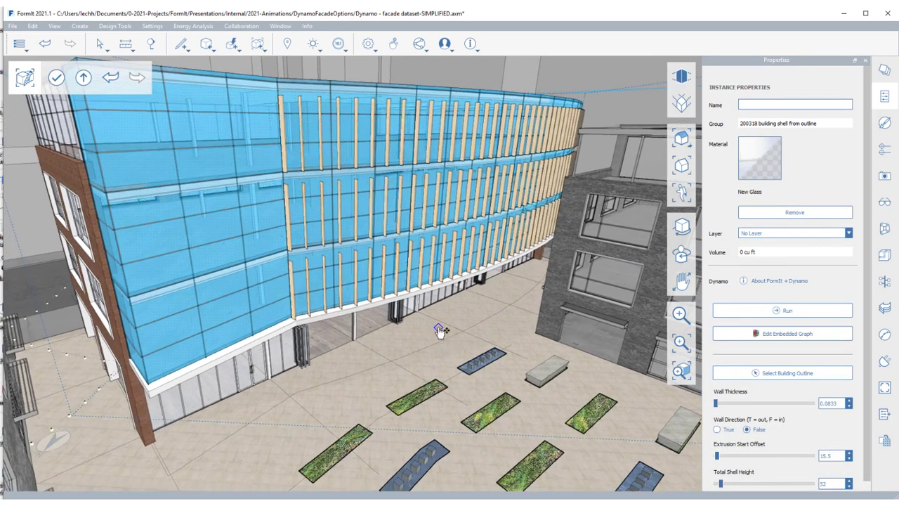
left_click(439, 331)
middle_click_drag(442, 361, 460, 350)
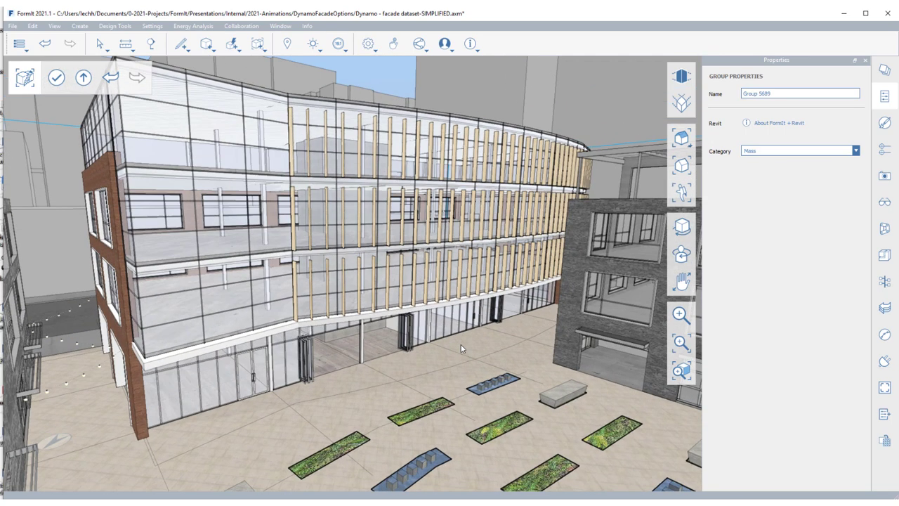